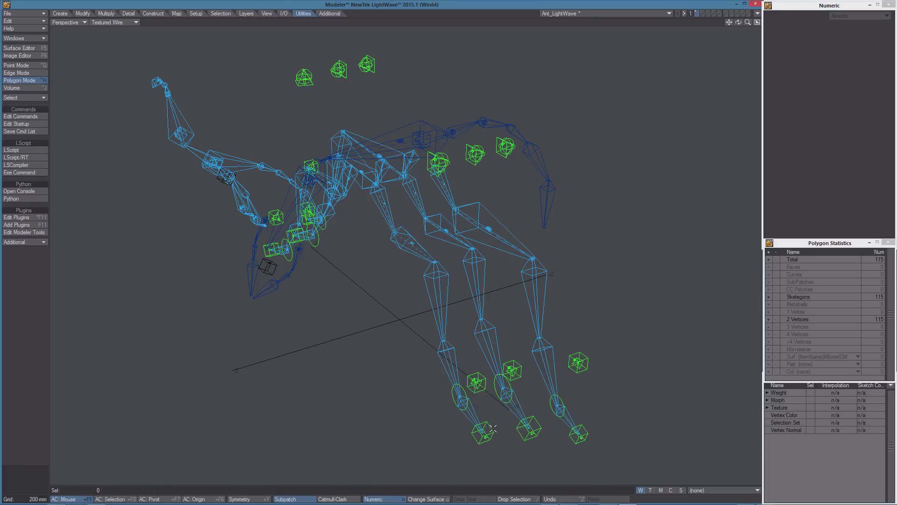
Step: Select and then clear a leg bone, and orbit and zoom the view around the skeleton
click(453, 397)
click(490, 415)
alt+drag(457, 159, 479, 174)
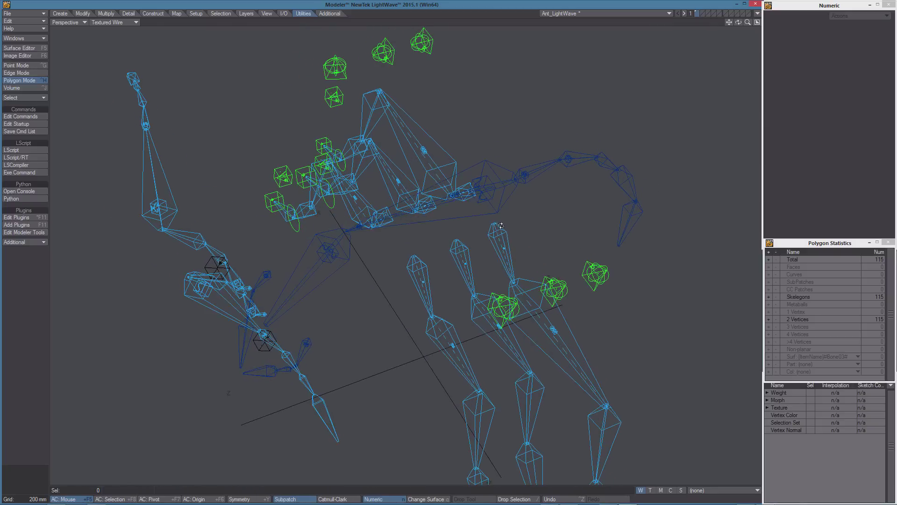
scroll(492, 172, up, 5)
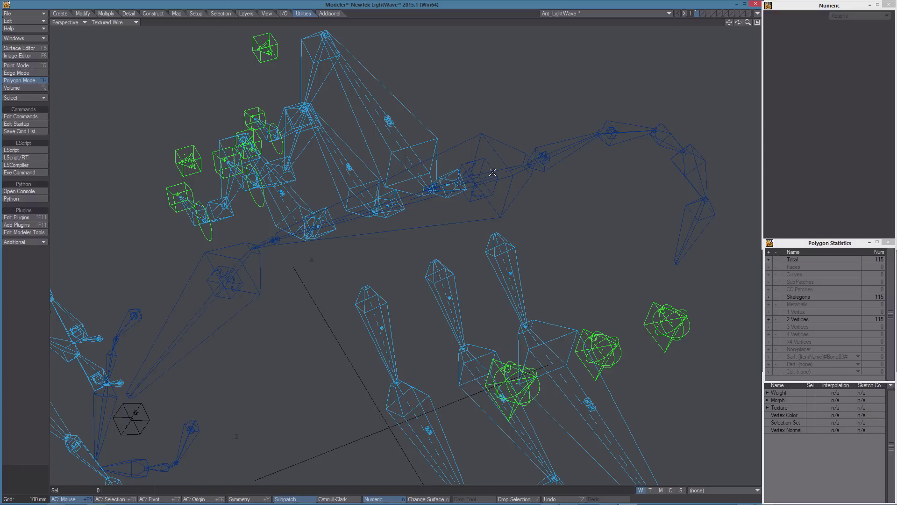
Step: Review the Cephalothorax bone's Genoma script settings, then select the front foot's control cube
click(503, 171)
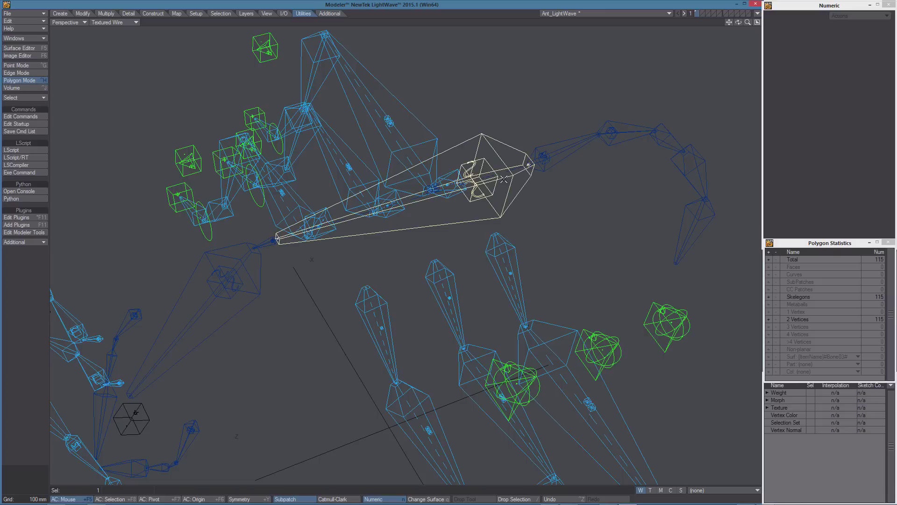
click(197, 14)
click(27, 280)
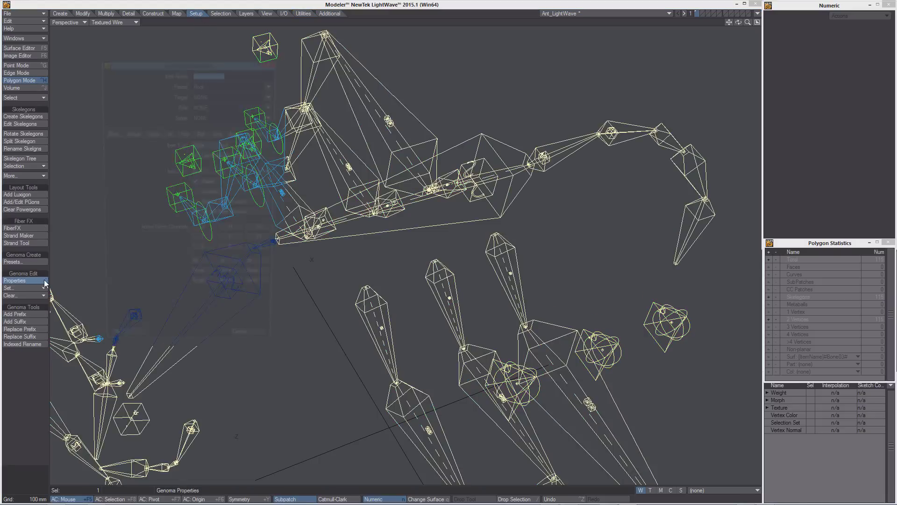
drag(213, 63, 217, 67)
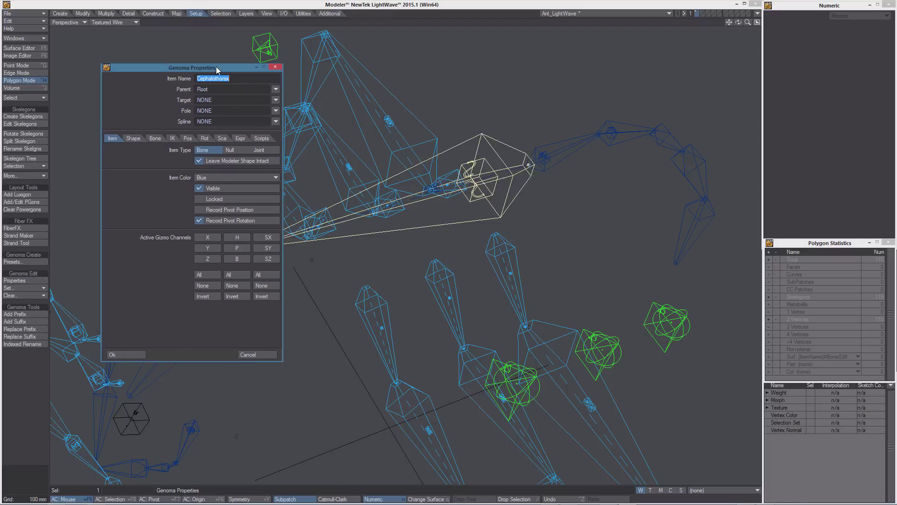
click(262, 139)
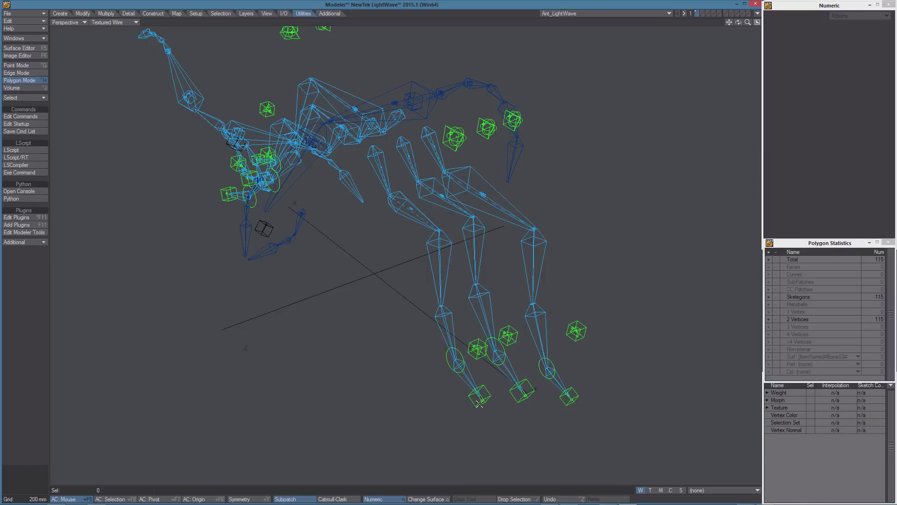
click(478, 404)
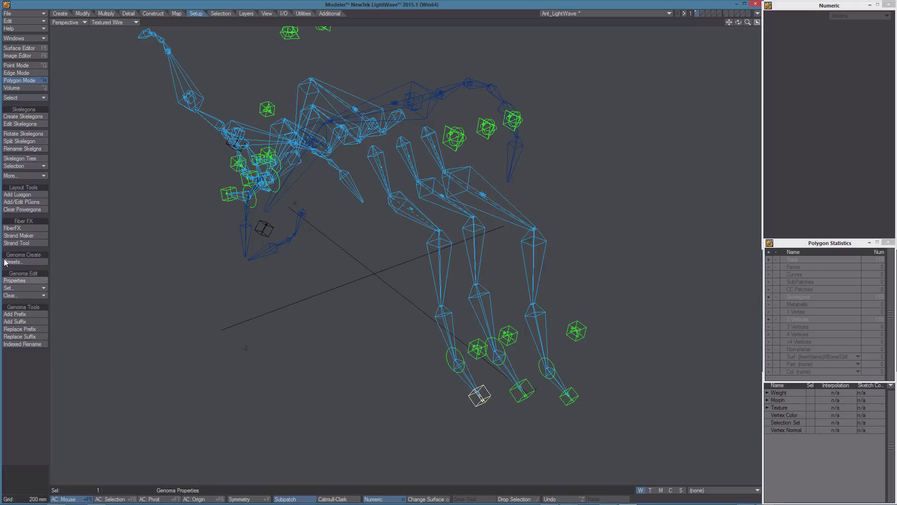
Step: Set Left_footcontrol_01's Genoma item shape to Ball, apply it, then reopen its properties
click(18, 280)
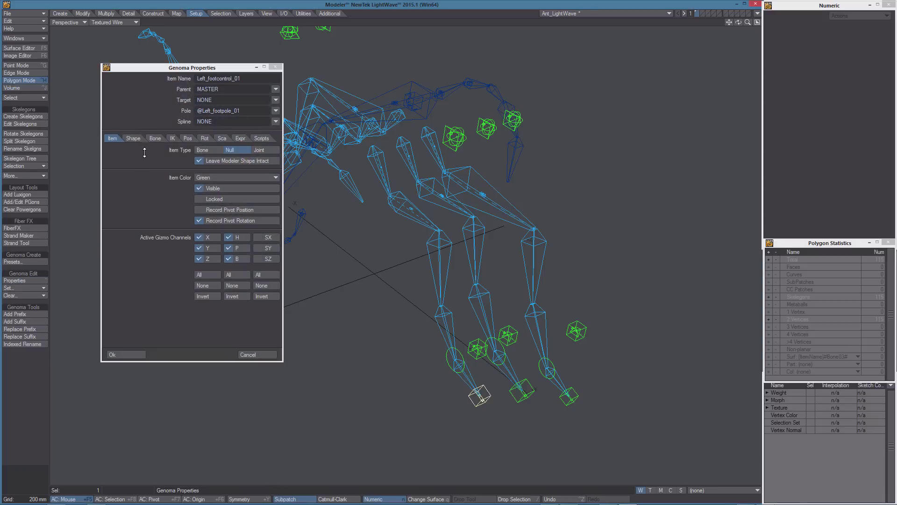
click(129, 139)
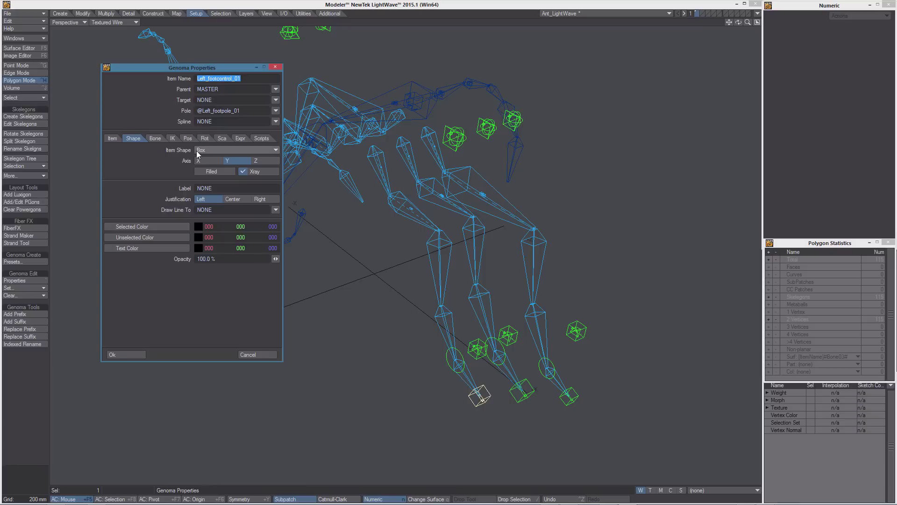
click(226, 150)
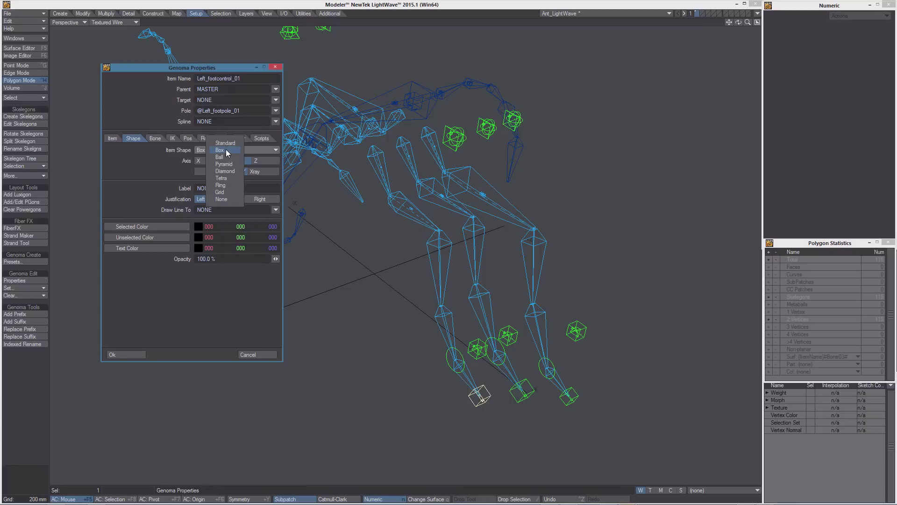
click(219, 157)
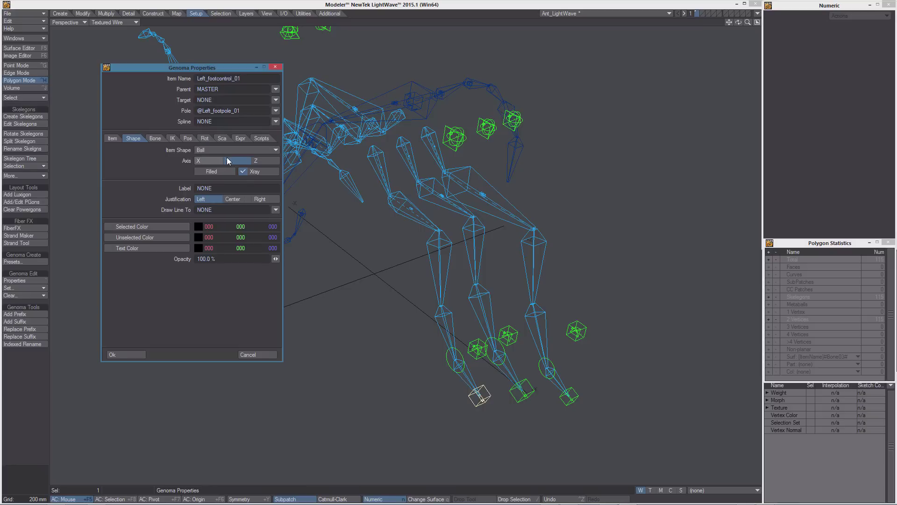
click(121, 355)
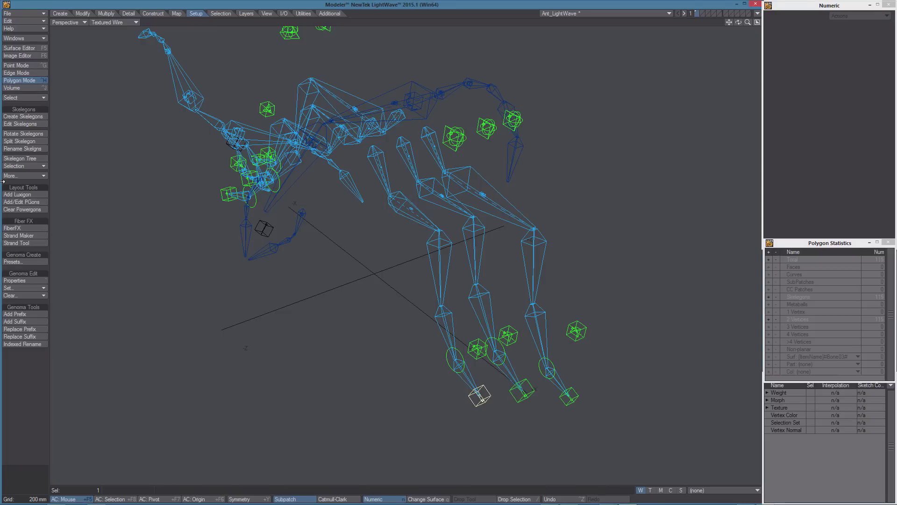
click(27, 280)
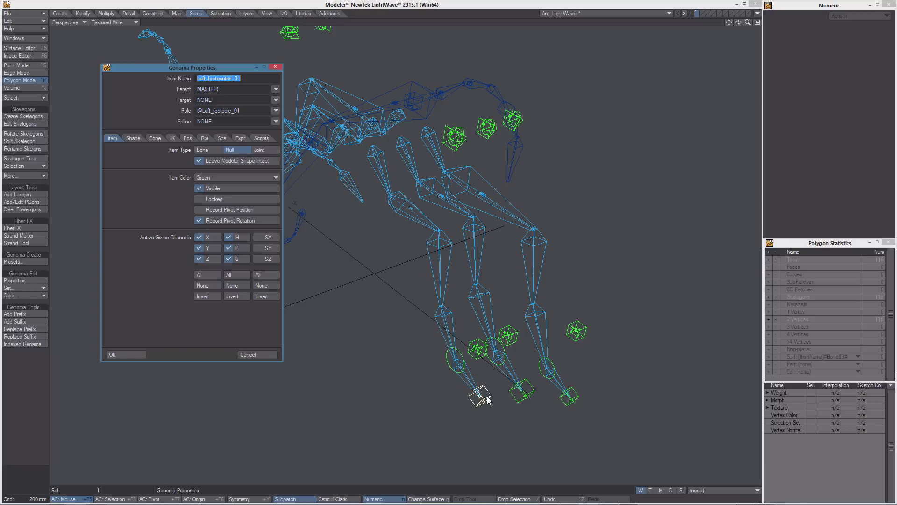
Step: Switch Left_footcontrol_01's Item Color from Green to Orange and confirm with Ok
click(584, 254)
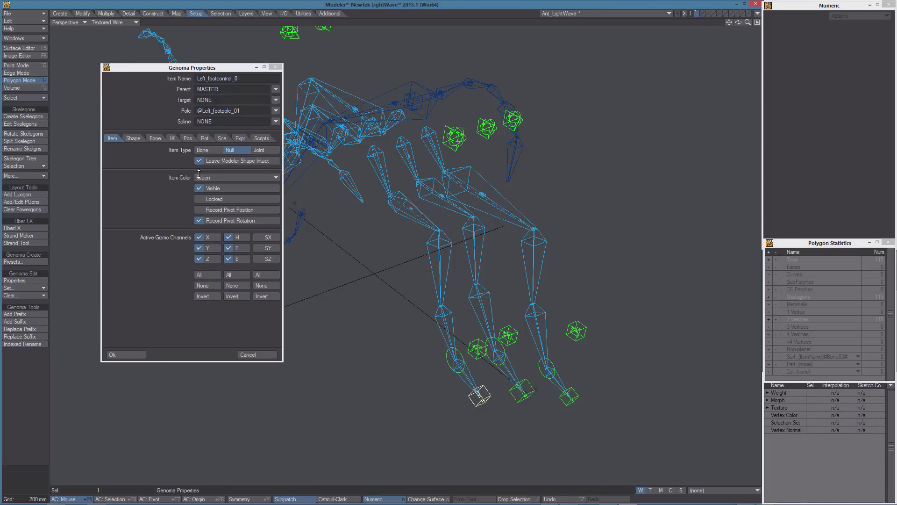
click(219, 177)
click(222, 177)
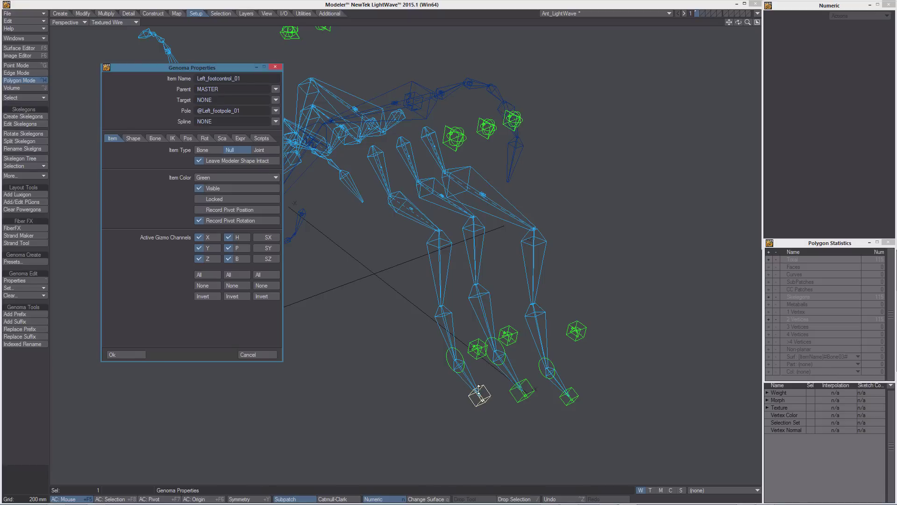
click(486, 396)
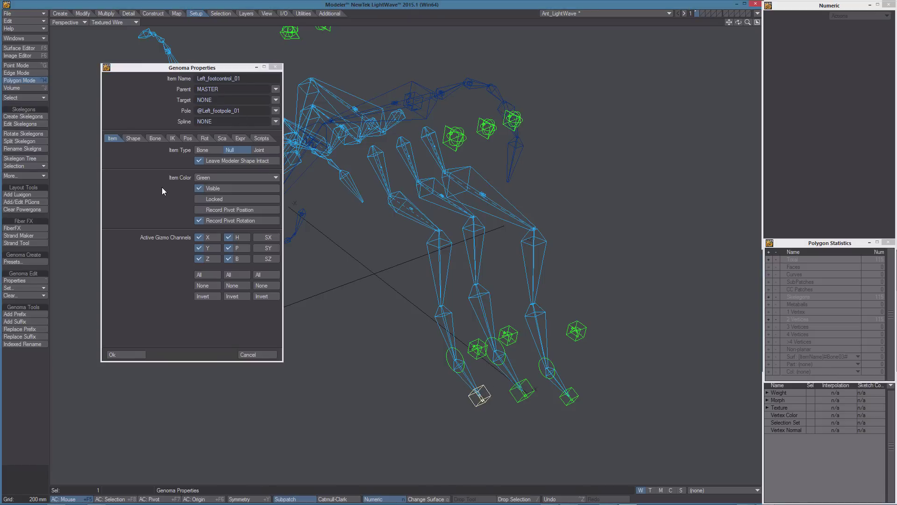
click(211, 179)
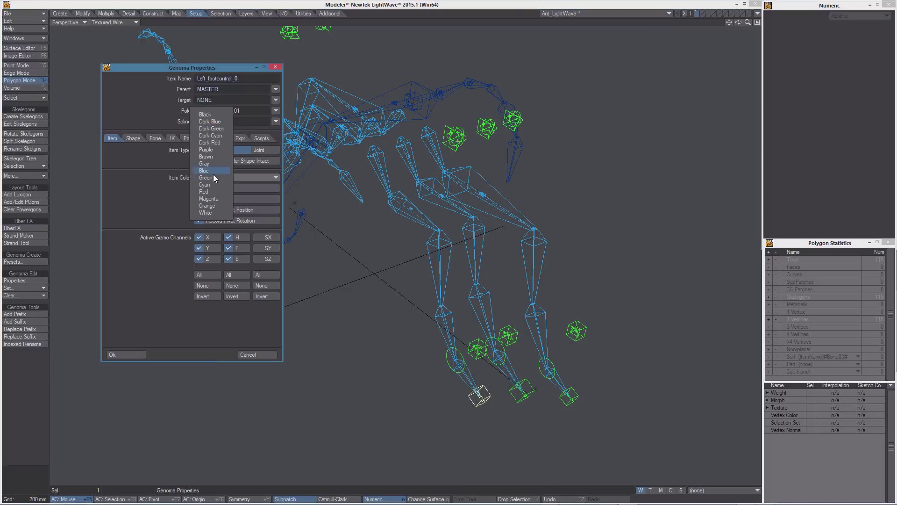
click(210, 180)
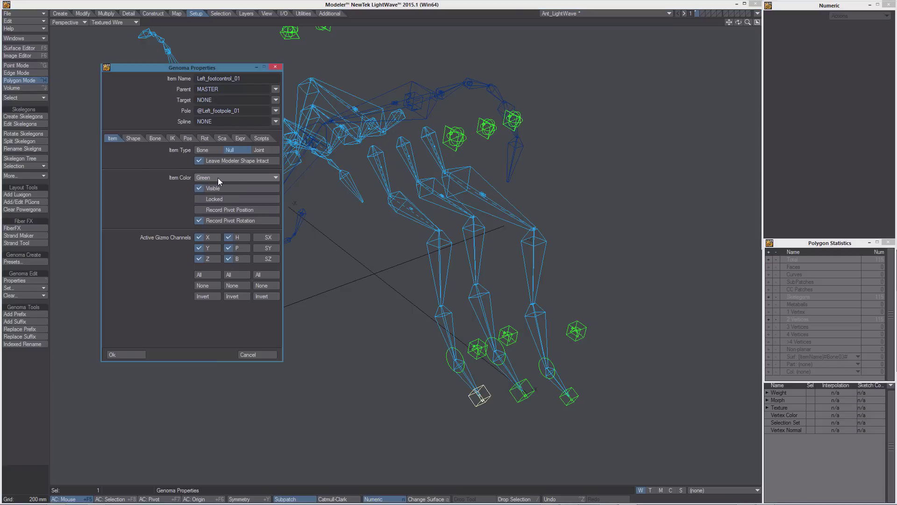
click(133, 139)
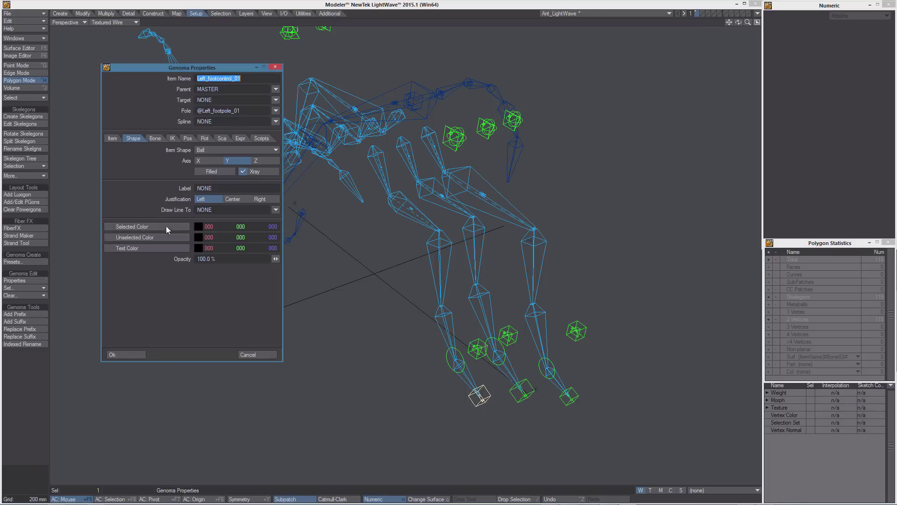
click(112, 138)
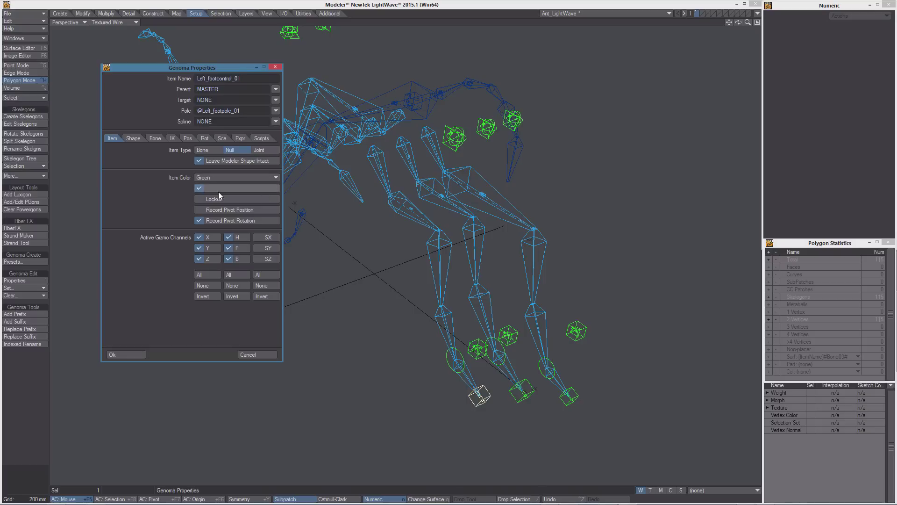
click(211, 178)
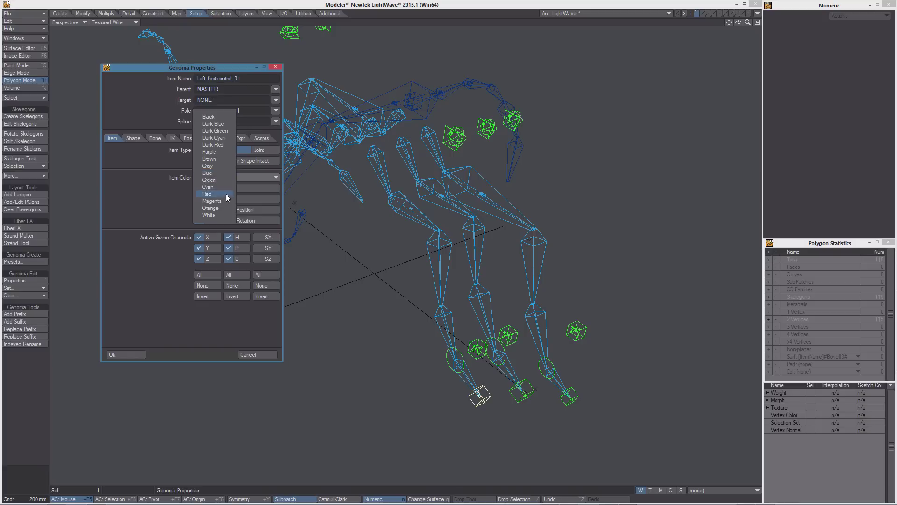
click(223, 209)
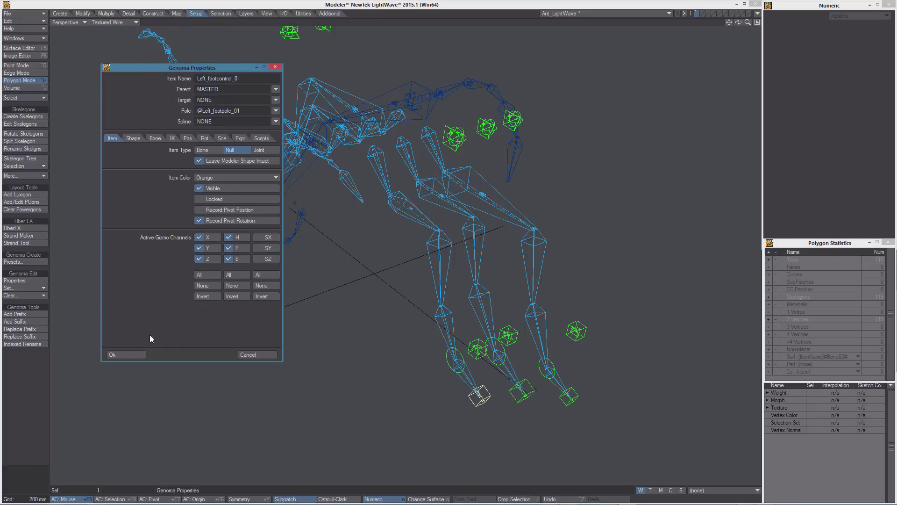
click(121, 354)
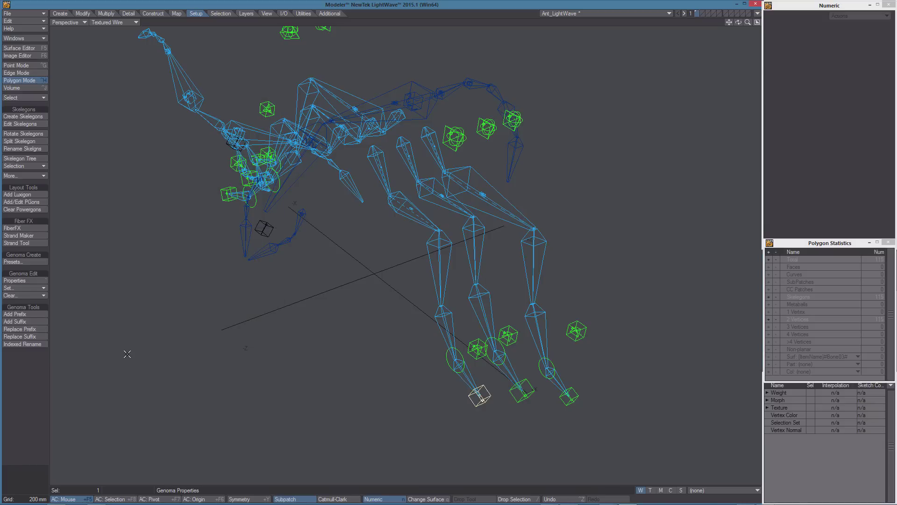
Step: Save the ant as a new version, create its Genoma rig in Layout, and return to Modeler
click(425, 401)
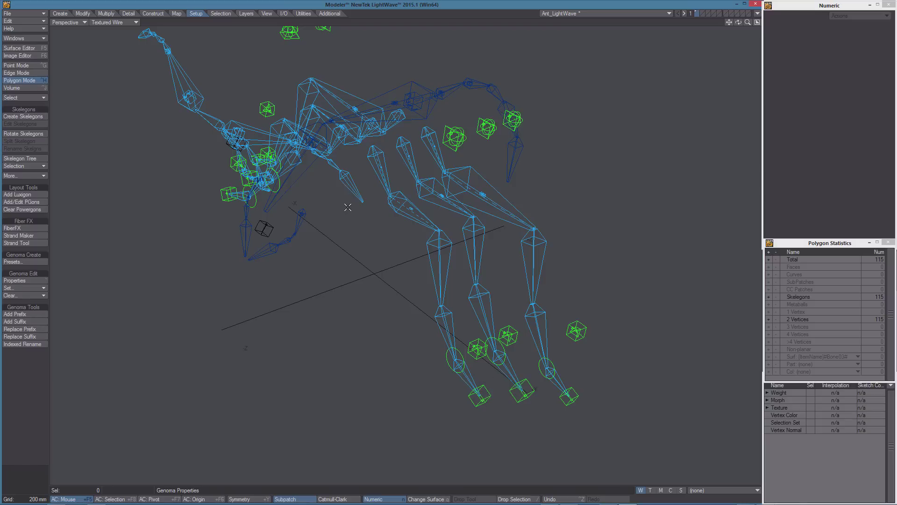
key(shift+s)
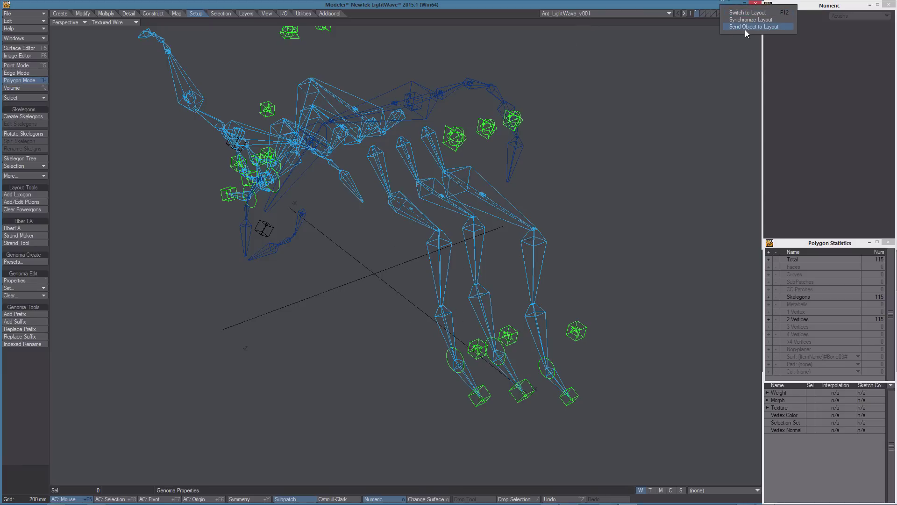
key(F12)
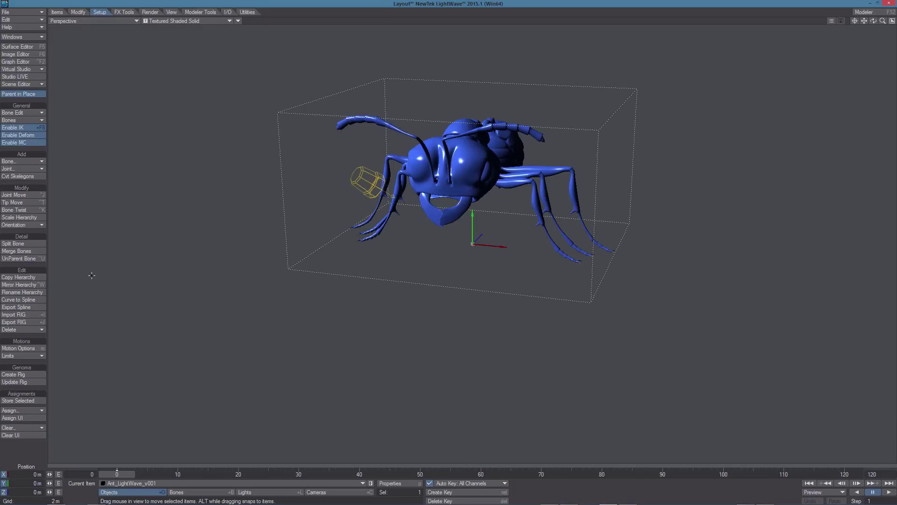
click(25, 375)
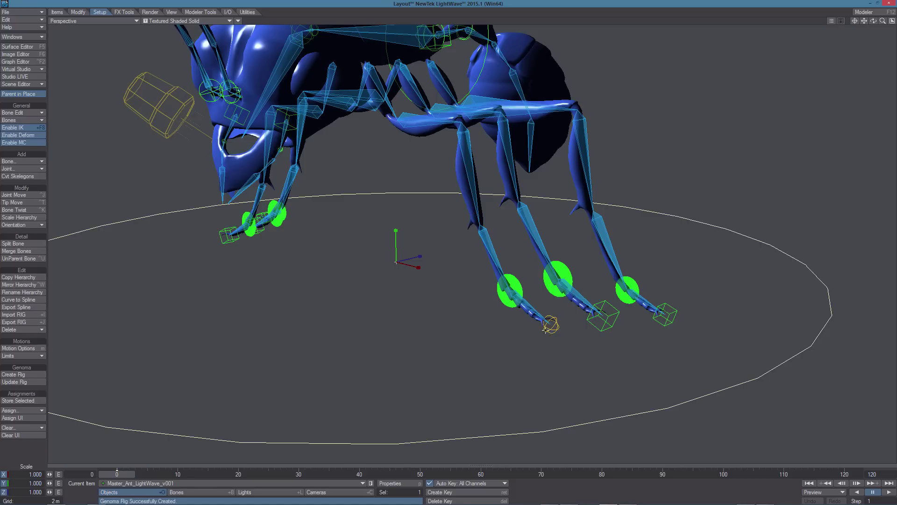
key(F12)
alt+drag(411, 159, 441, 227)
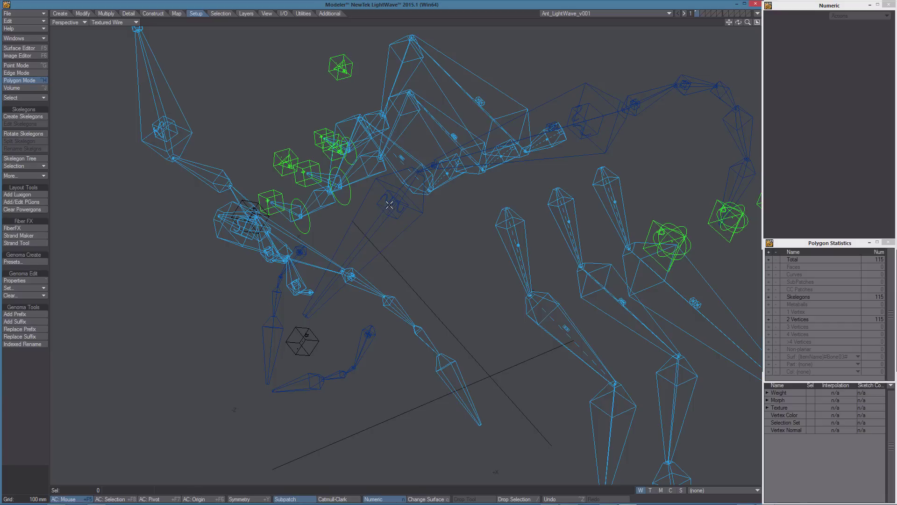
Step: Select the Head skelegon in the middle of the ant rig in the Perspective view
click(422, 213)
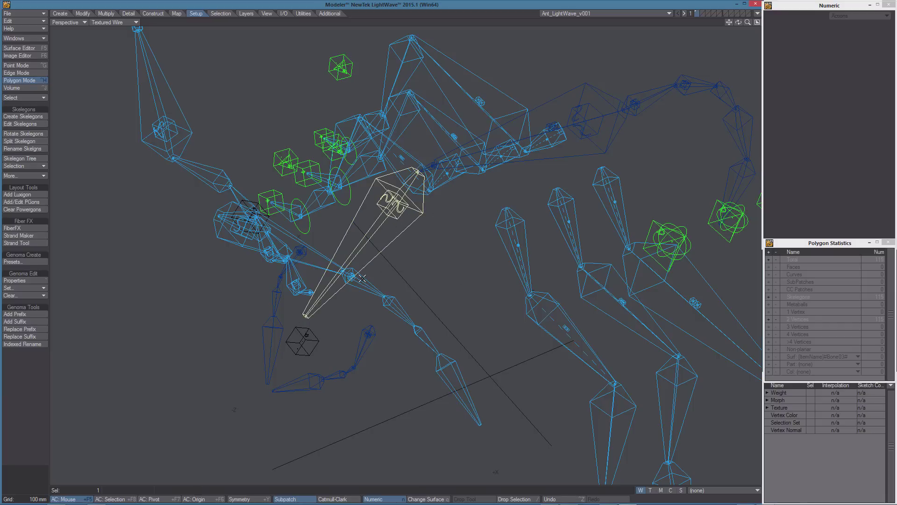
Step: In the Head bone's Genoma Scripts settings, change the Custom CreateControl shape from Ball to Box
click(34, 280)
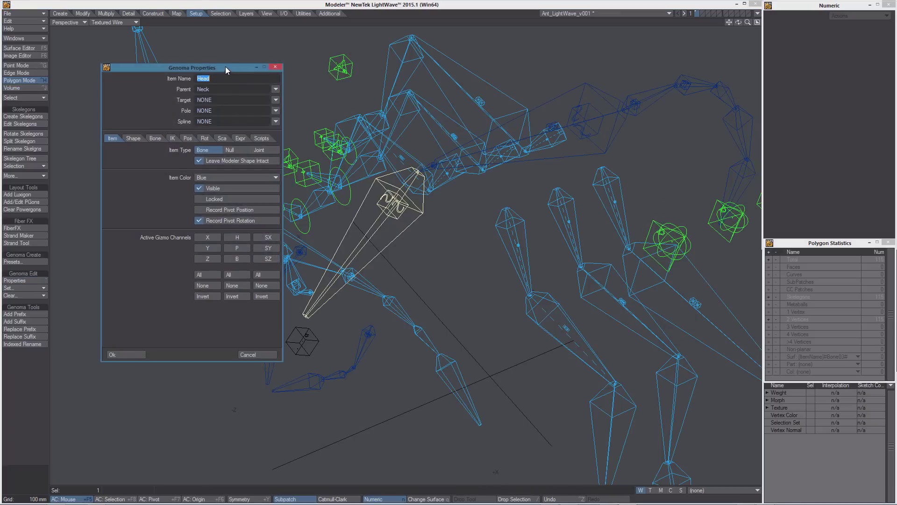
drag(225, 66, 192, 60)
click(230, 131)
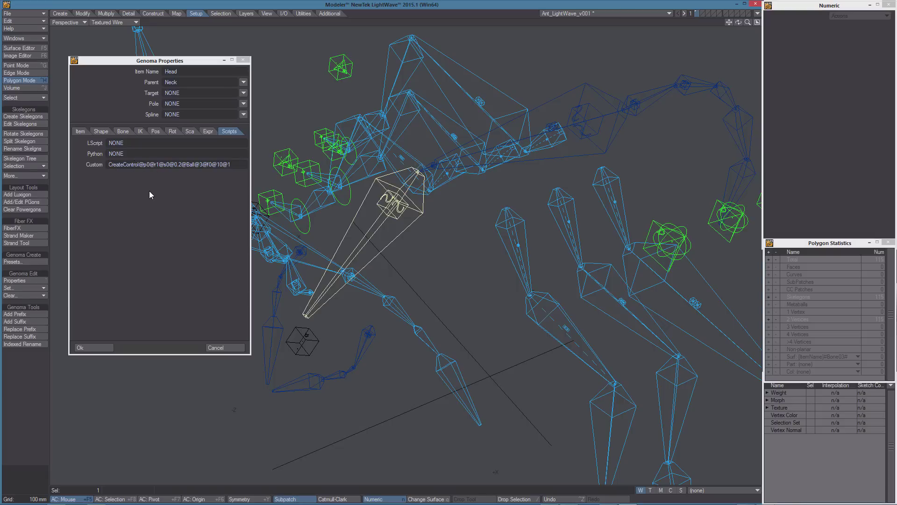
click(185, 202)
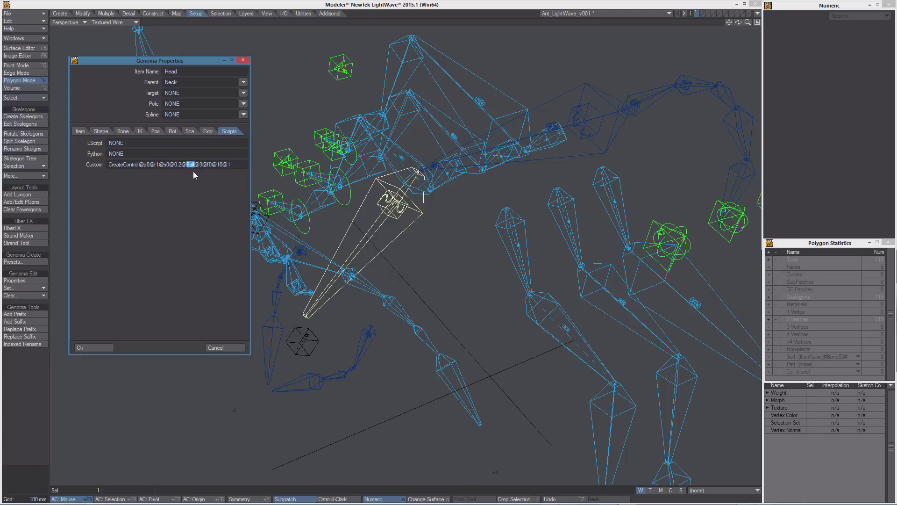
text(Box)
Step: Look up red in the Head's Item Color list, then edit the colour number in the Custom script
click(80, 132)
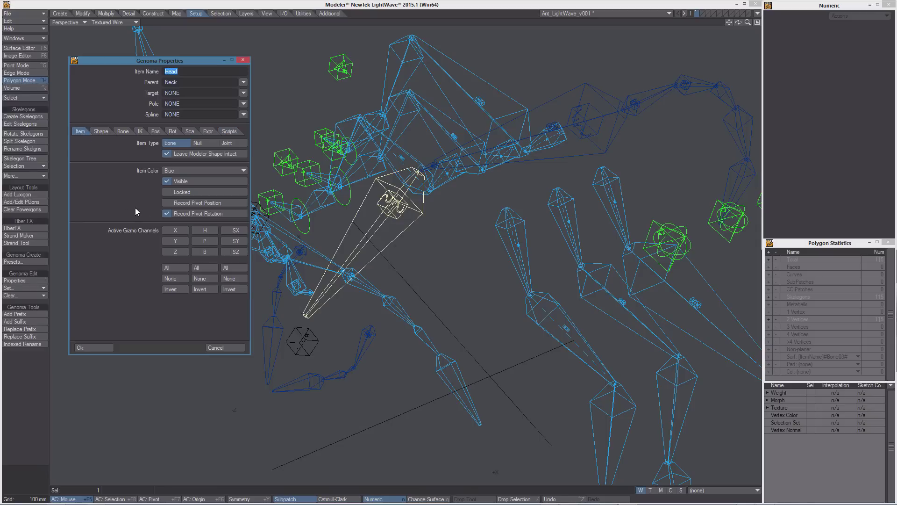
click(178, 170)
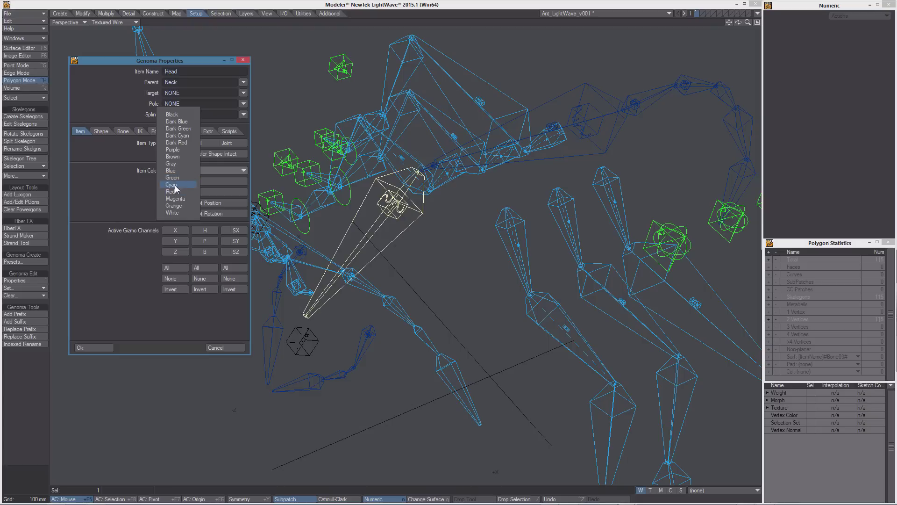
click(108, 181)
click(229, 132)
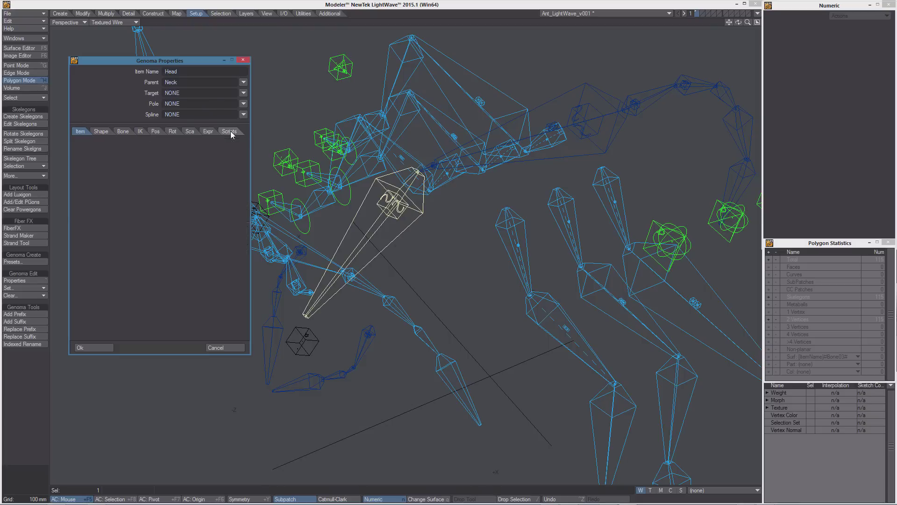
click(224, 165)
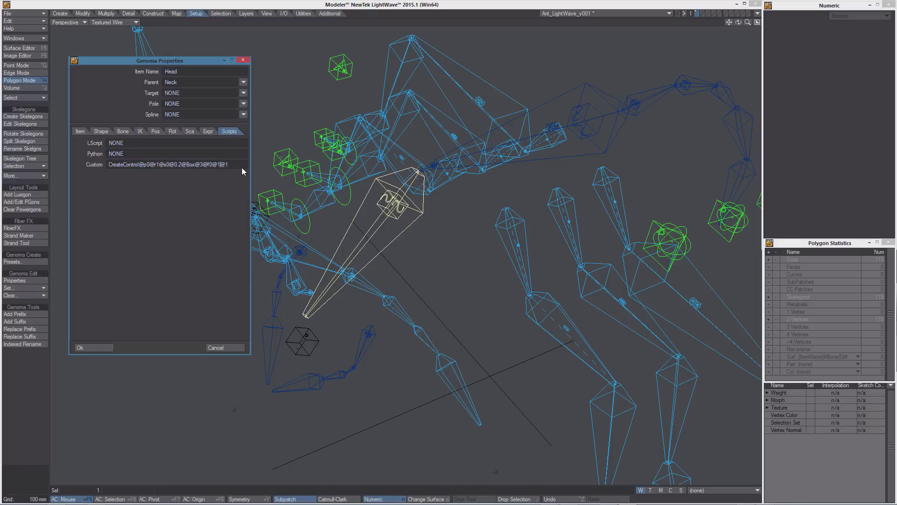
Step: Apply the Head bone's property changes and save the ant skeleton object
click(100, 348)
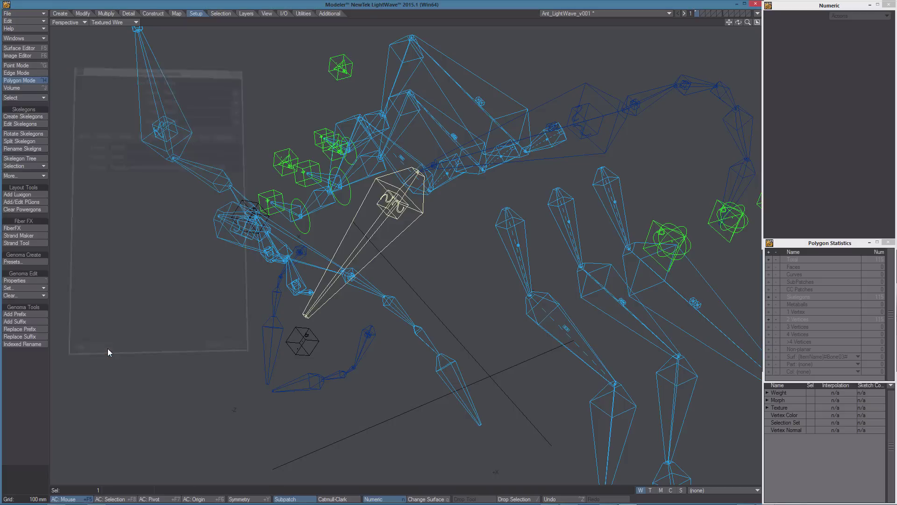
key(t)
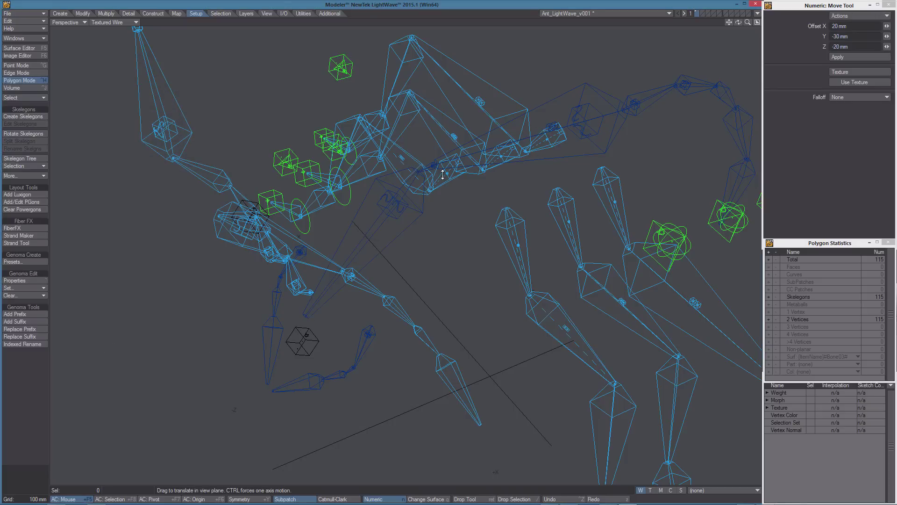
key(s)
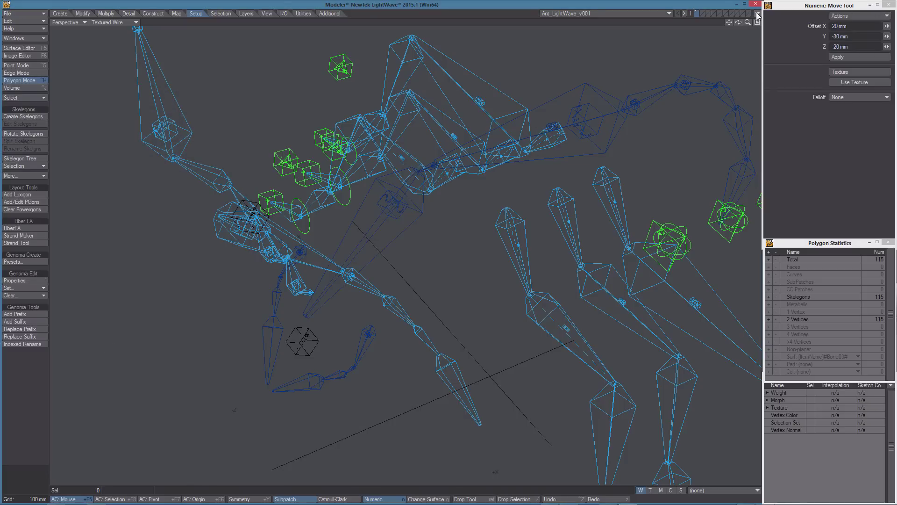
Step: In Layout, select Ant_LightWave_v001 and run Genoma Update Rig to rebuild it with the new head control
click(758, 14)
click(736, 17)
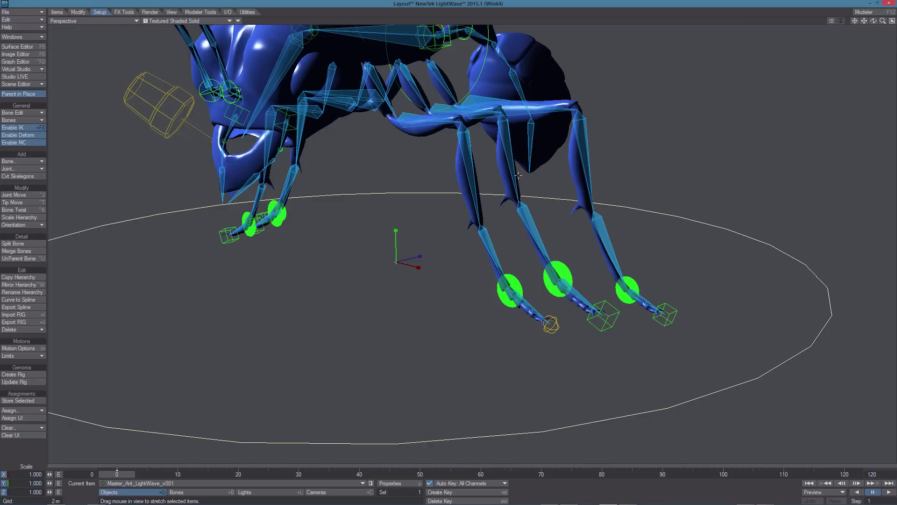
alt+drag(466, 176, 431, 114)
alt+drag(431, 265, 350, 145)
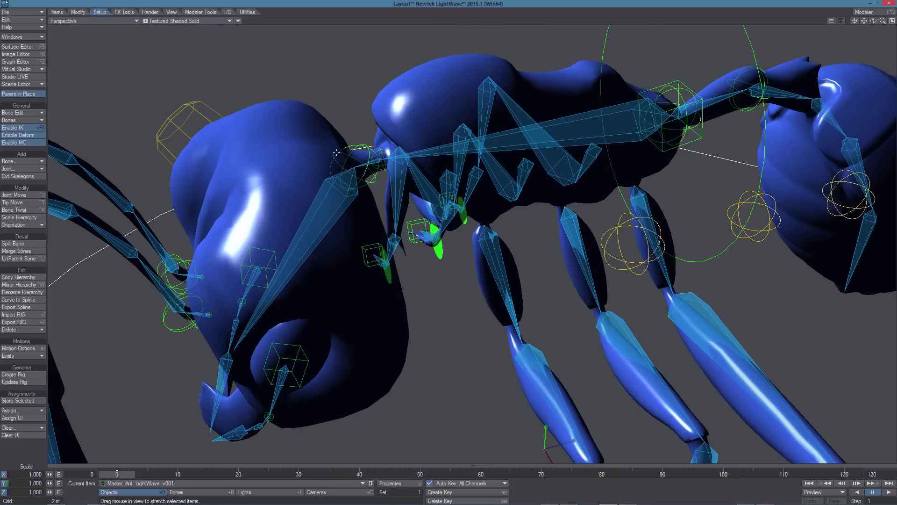
click(391, 84)
click(26, 383)
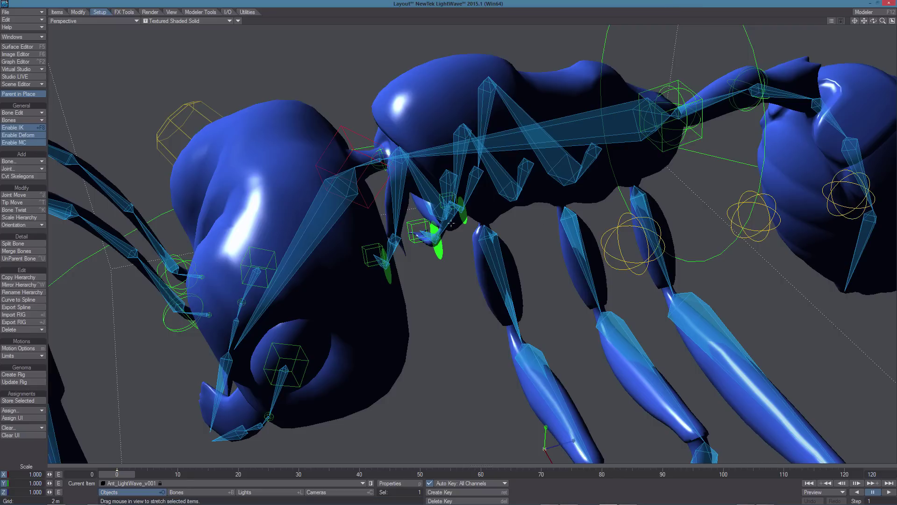
Step: Back in Modeler, rotate one right-side leg's skelegons about -21° around its hip in Top view
key(F12)
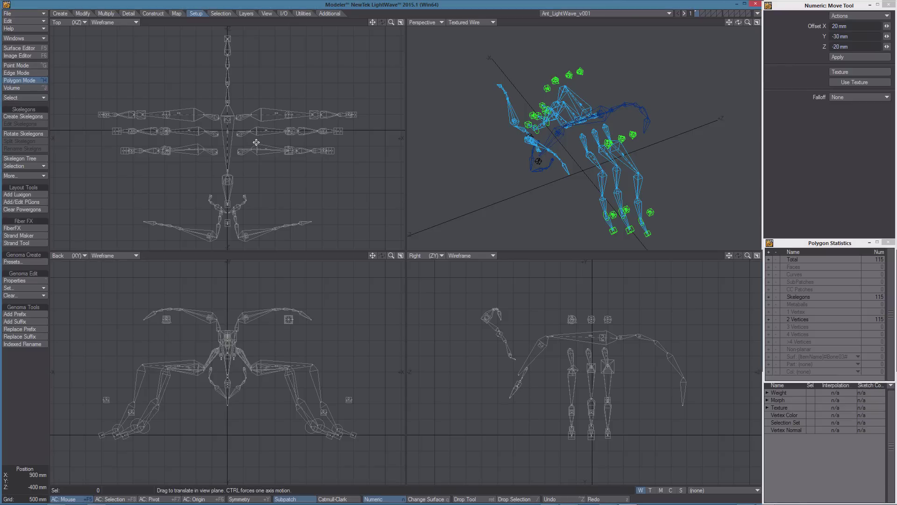
key(space)
mouse_move(264, 139)
right_down()
mouse_move(235, 144)
mouse_move(235, 160)
mouse_move(341, 167)
mouse_move(355, 150)
mouse_move(334, 138)
right_up()
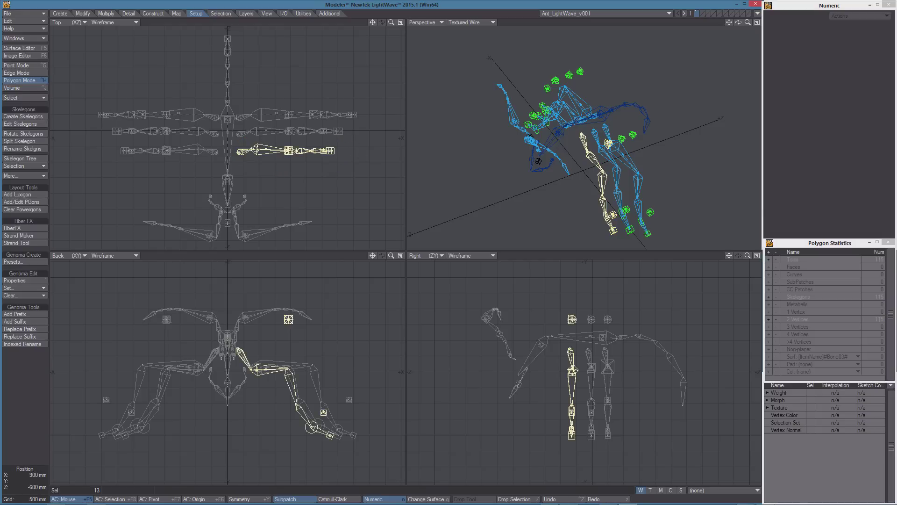
key(y)
drag(241, 151, 226, 152)
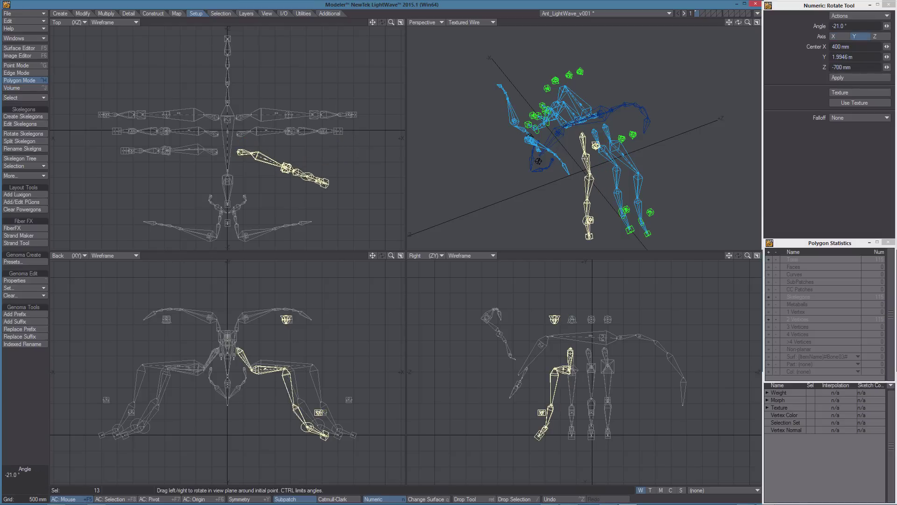
scroll(607, 155, up, 3)
alt+drag(608, 155, 545, 131)
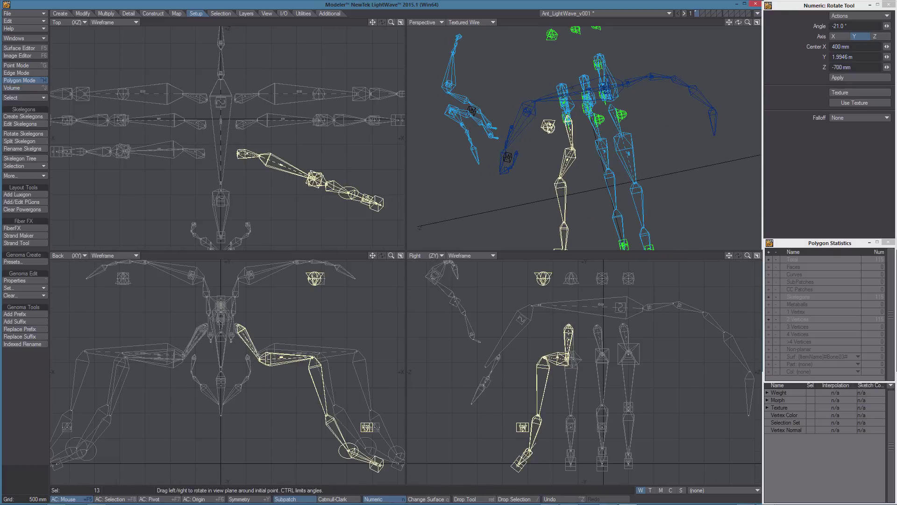
key(space)
key(slash)
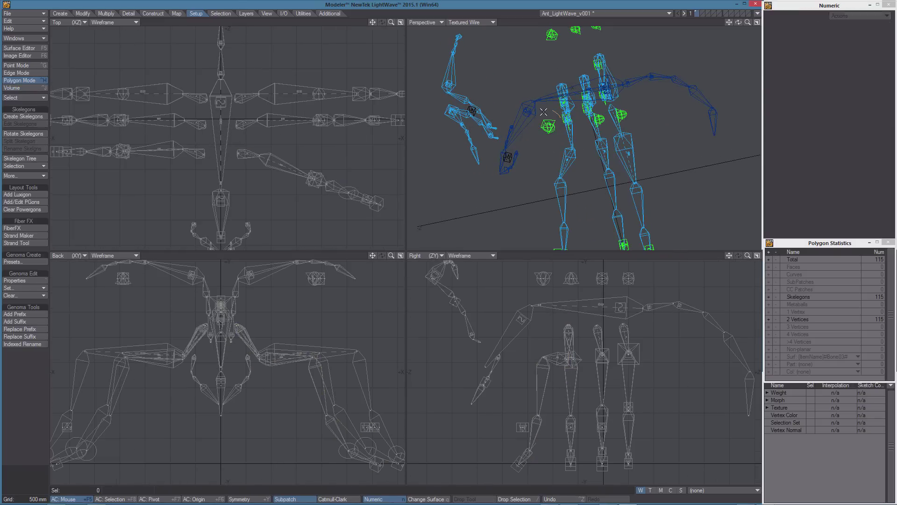
Step: Select the control box at the rotated leg's end and orbit to check it
click(561, 135)
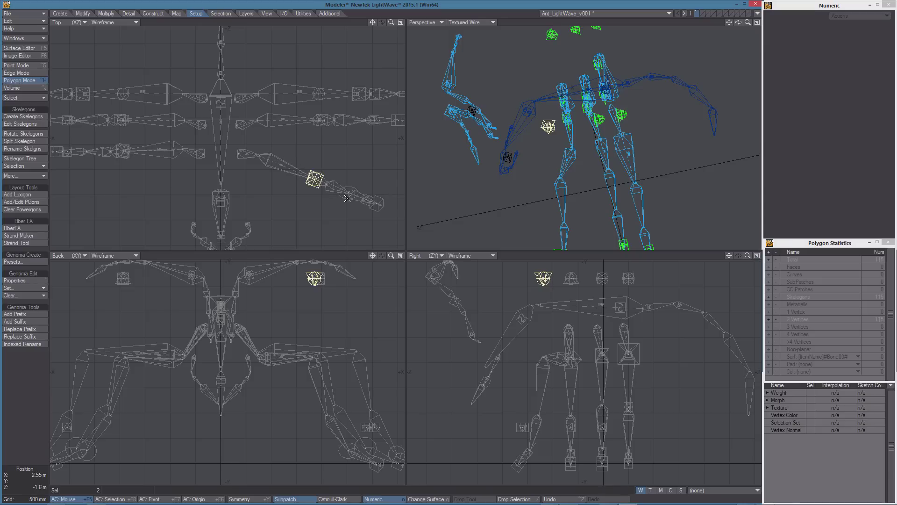
alt+drag(537, 152, 580, 175)
scroll(607, 172, up, 3)
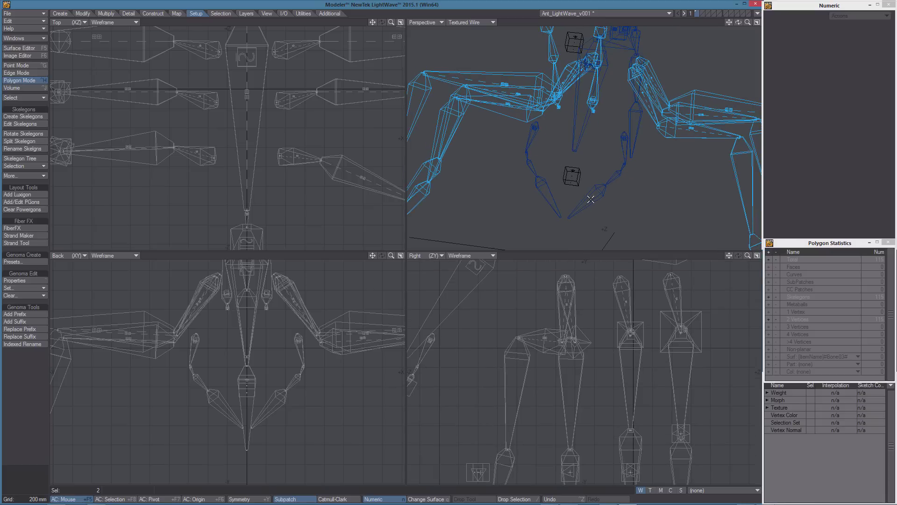
Step: Orbit to the mandibles and select both the left and right mandible skelegon chains
click(39, 394)
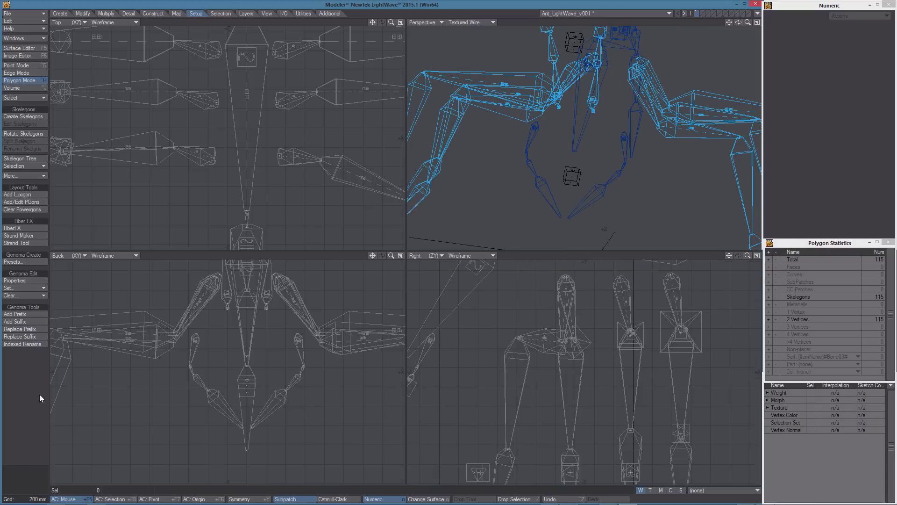
click(577, 183)
alt+drag(608, 128, 551, 125)
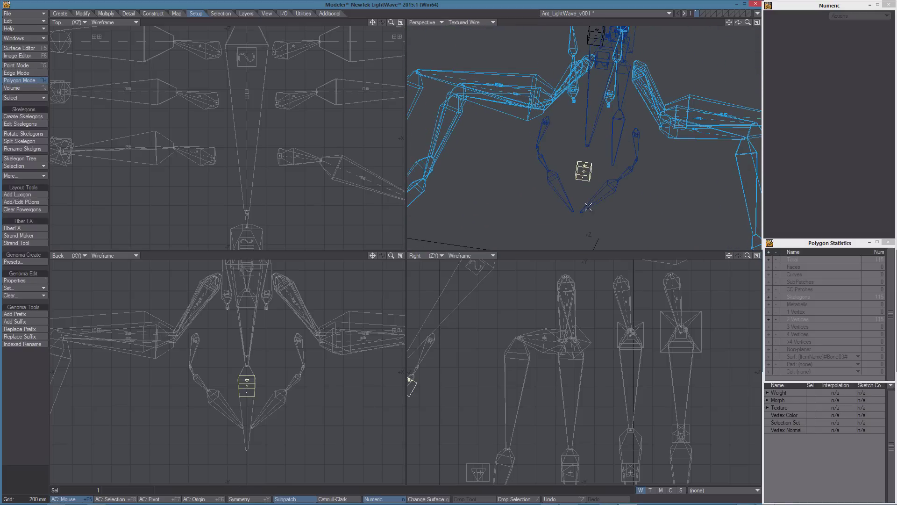
mouse_move(594, 149)
alt+mouse_down()
mouse_move(556, 148)
mouse_move(586, 153)
alt+mouse_up()
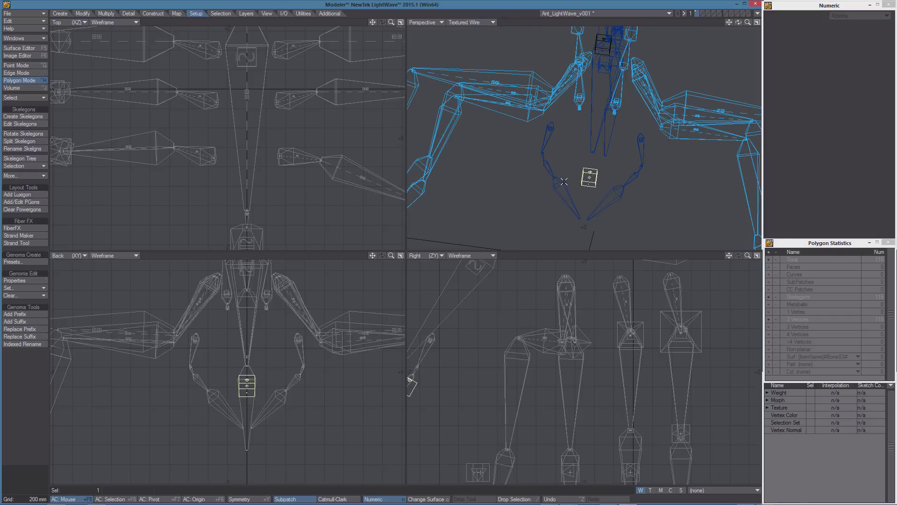
key(/)
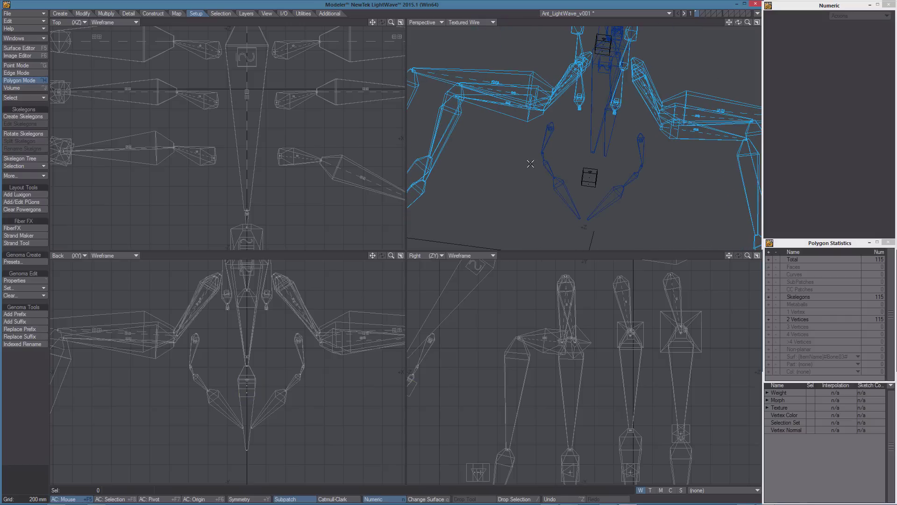
click(546, 141)
click(543, 158)
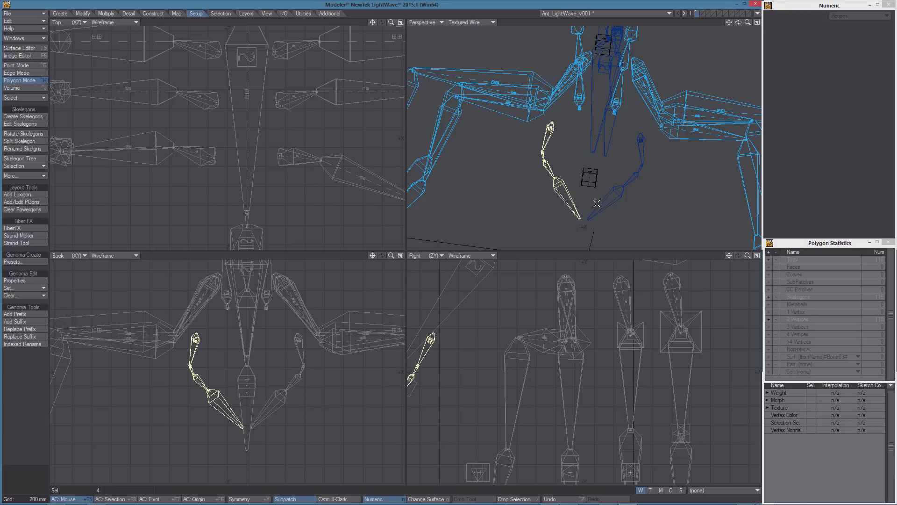
mouse_move(597, 203)
mouse_down()
mouse_move(643, 157)
mouse_move(579, 163)
mouse_move(545, 213)
mouse_up()
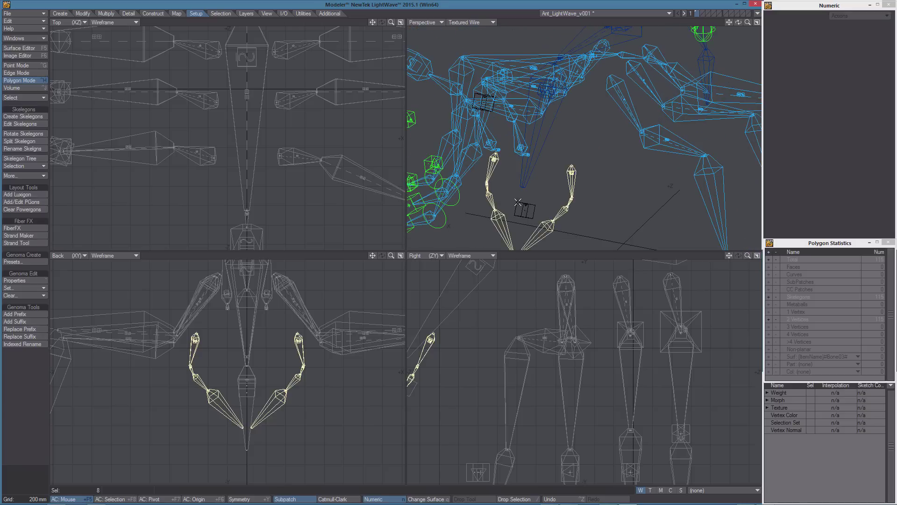
alt+drag(544, 189, 553, 157)
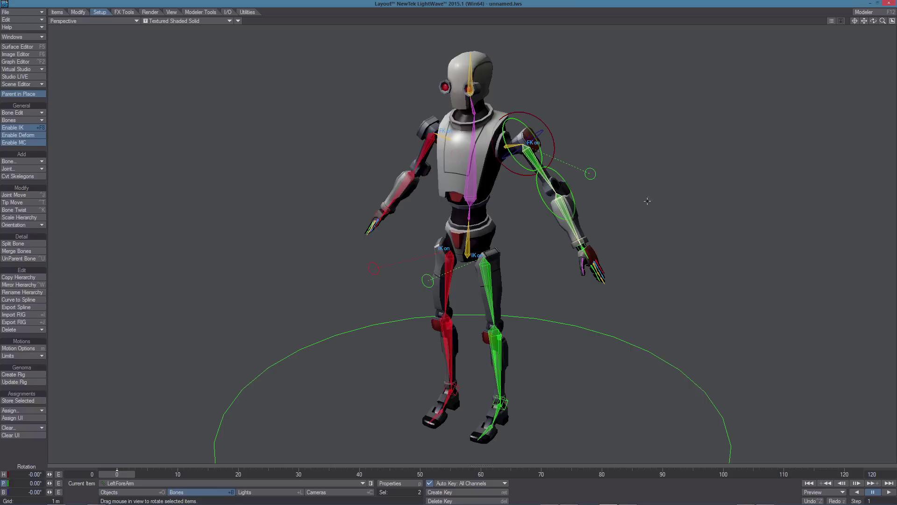
Step: Lower the robot's Hips control into a crouch so the knees bend
click(467, 248)
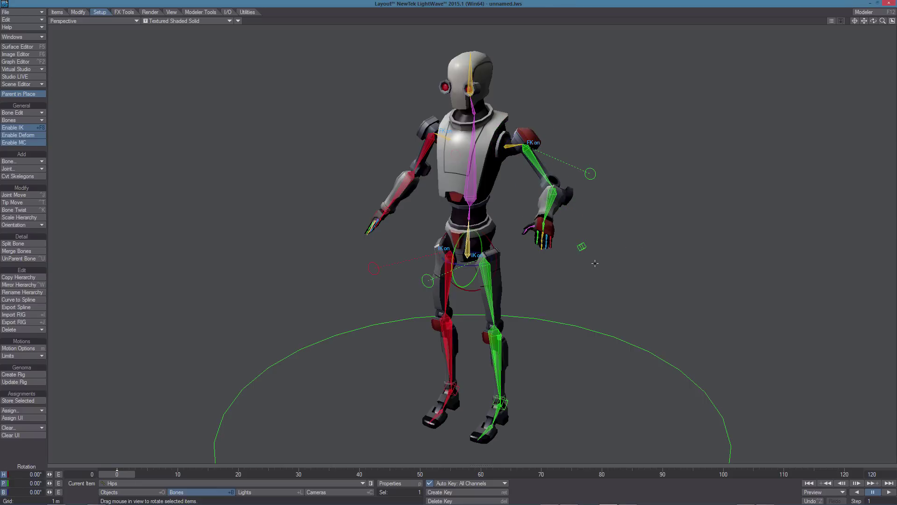
key(t)
mouse_move(612, 206)
mouse_down()
mouse_move(611, 245)
mouse_move(618, 206)
mouse_up()
Step: Rotate the Left_PoleElbow control about 77° so the left arm switches to IK
click(572, 194)
key(y)
right_drag(618, 206, 719, 240)
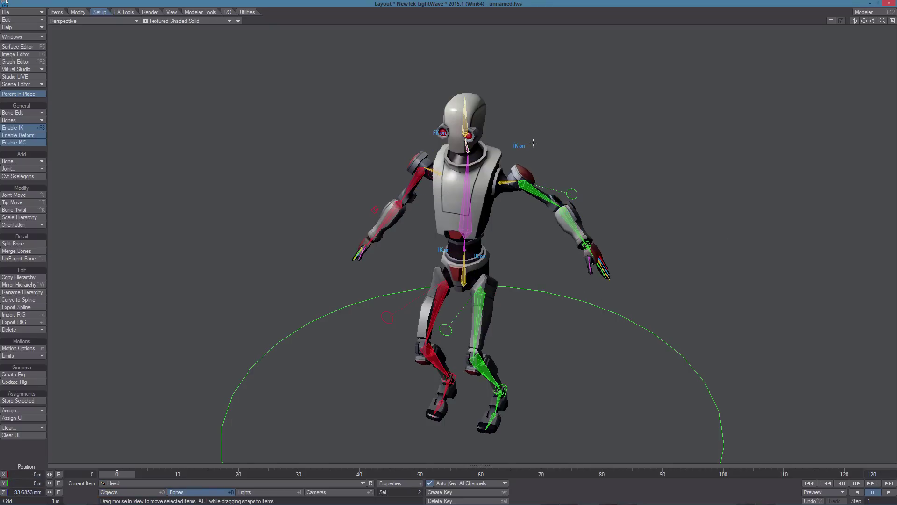